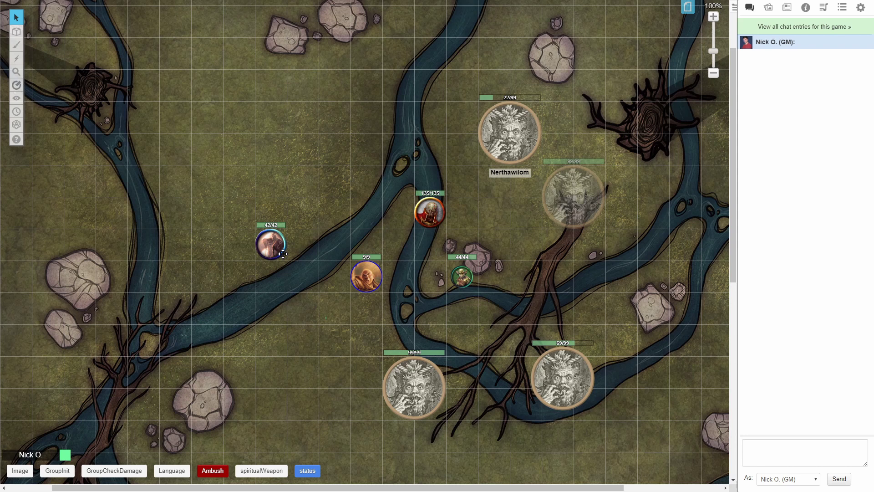
# - Roll Mumford's Magic Missile from his character sheet, posting 4 force at 120 feet to chat
pyautogui.click(283, 253)
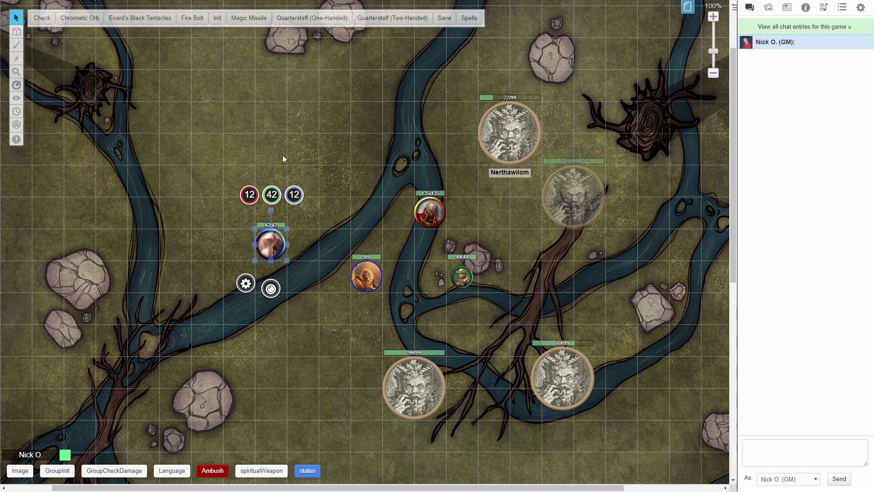
pyautogui.doubleClick(264, 259)
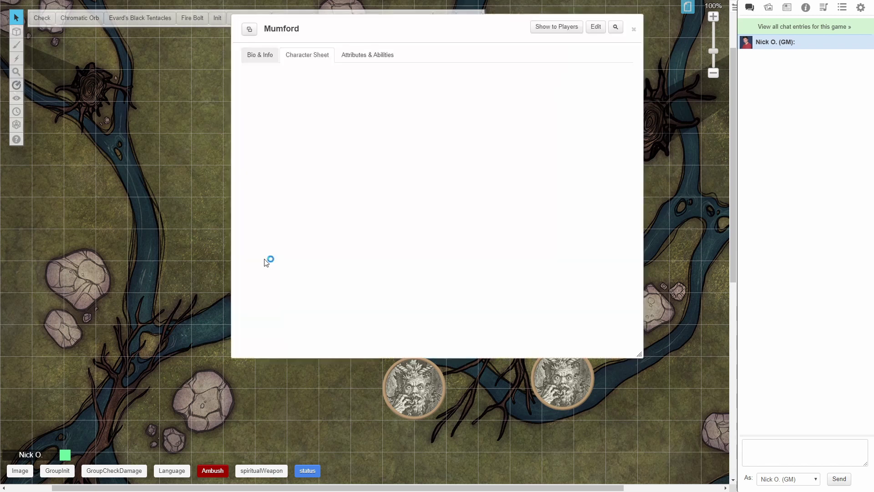
pyautogui.click(380, 55)
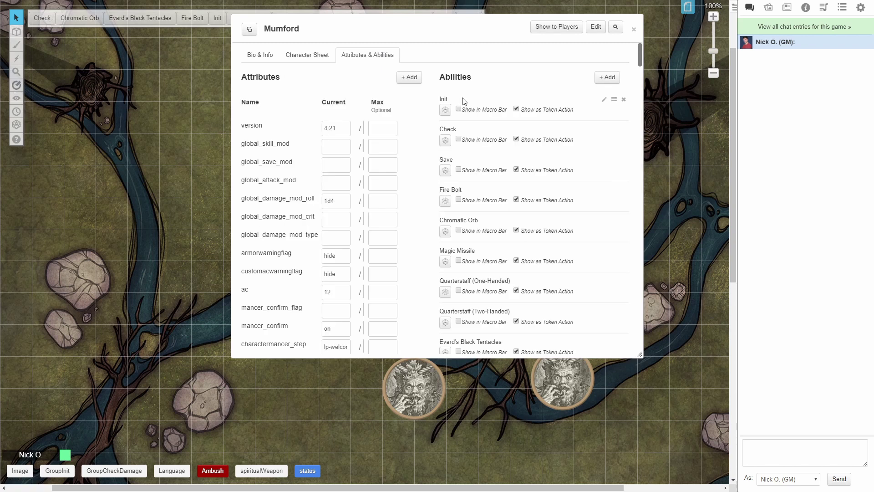
pyautogui.scroll(-1, 459, 119)
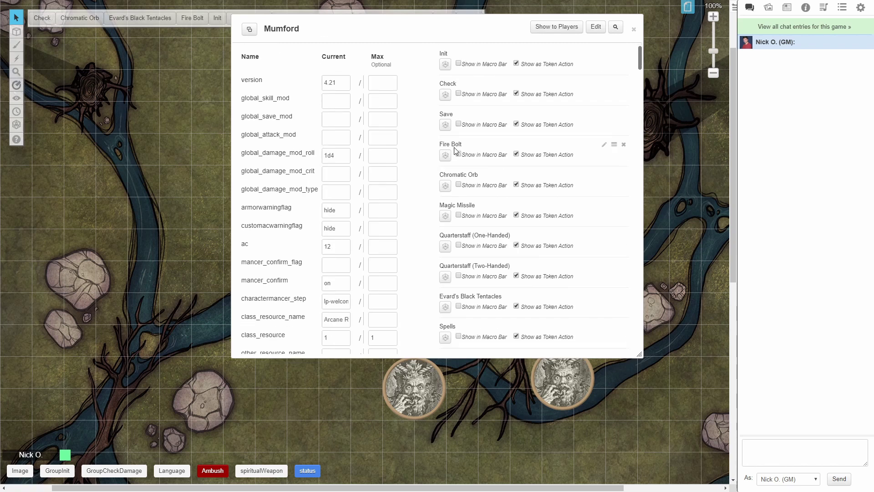
pyautogui.moveTo(410, 25); pyautogui.dragTo(356, 62)
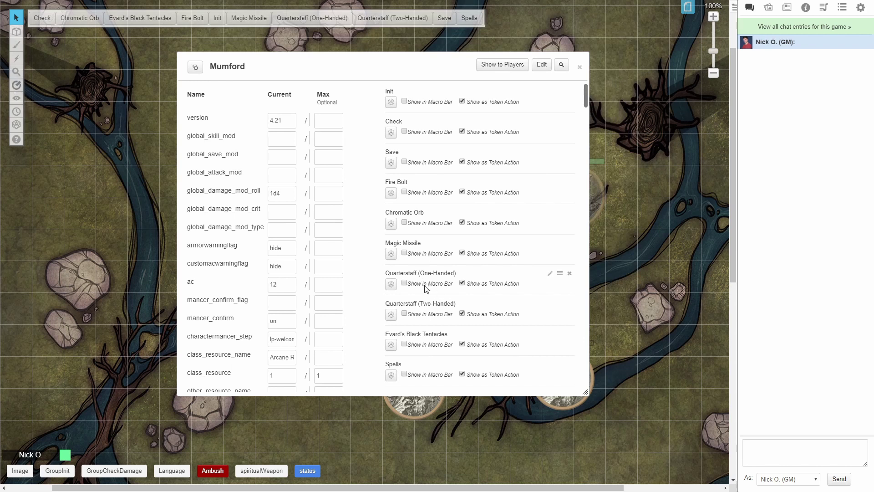
pyautogui.click(391, 254)
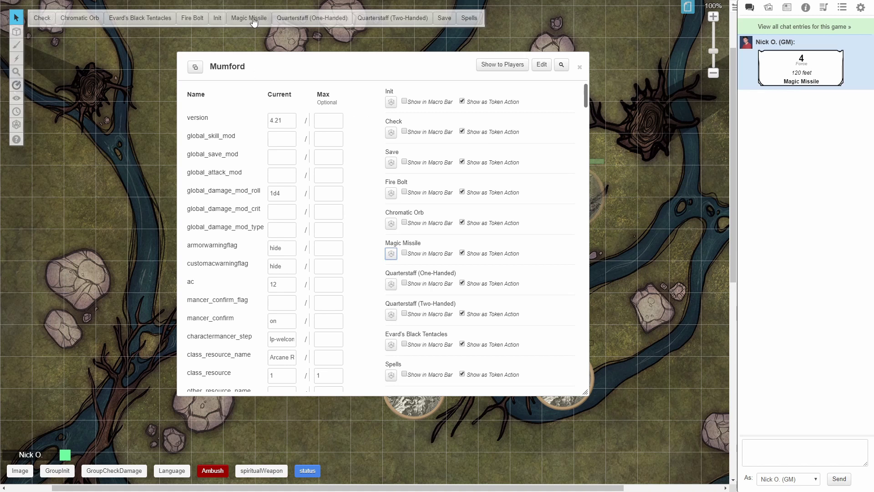
pyautogui.click(581, 70)
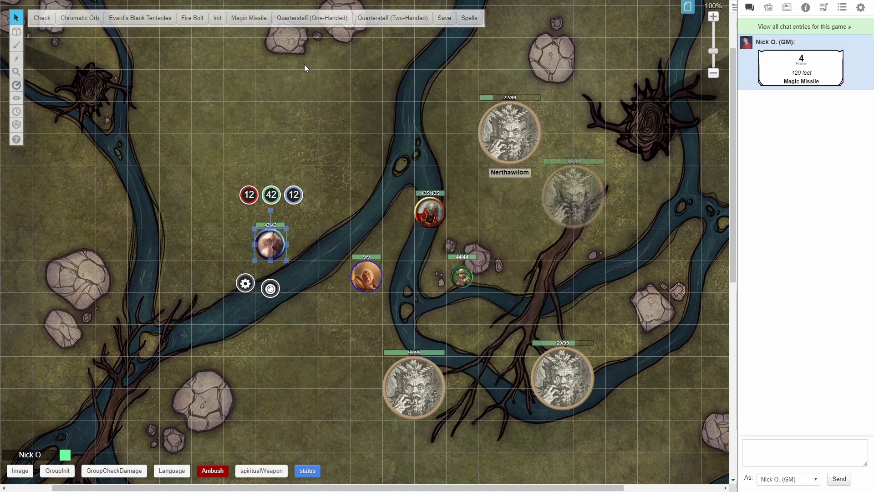
# - Roll Mumford's Magic Missile from the token-action bar for 2 force, then deselect him
pyautogui.click(259, 19)
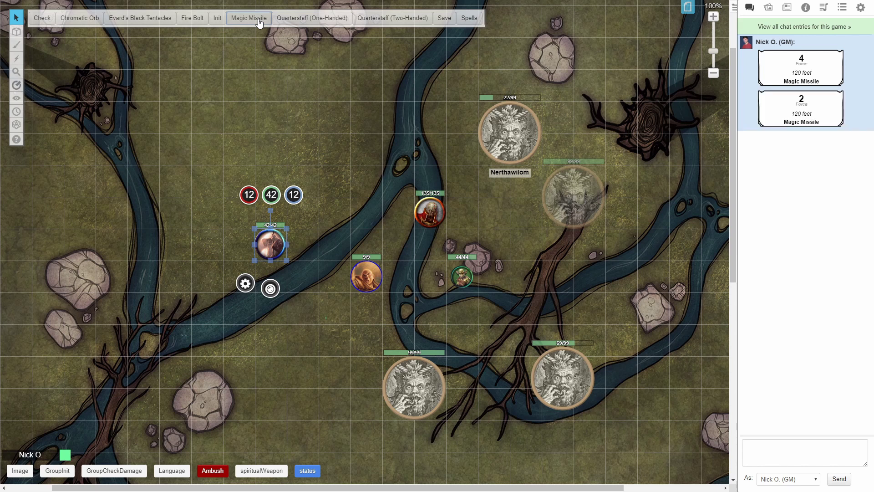
pyautogui.click(327, 193)
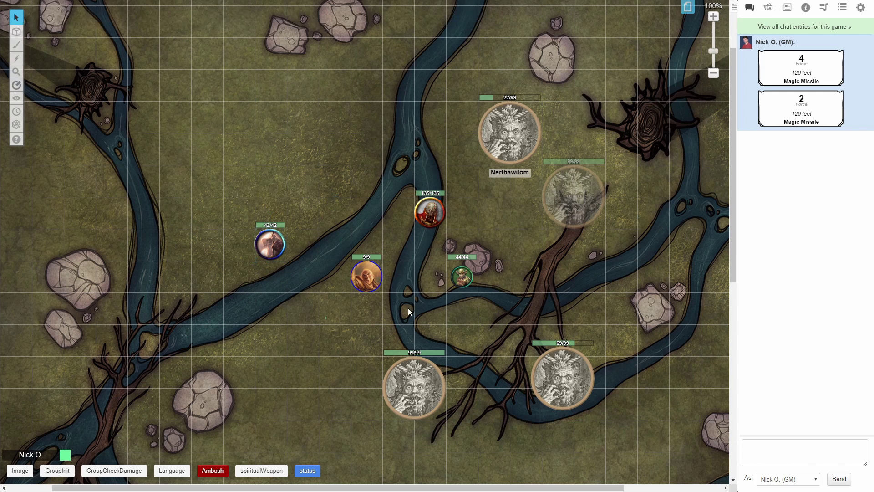
# - Send !ta for the Dust Goblin Chieftain to get Check, Init, Light Crossbow, Save and Shortsword actions
pyautogui.click(459, 275)
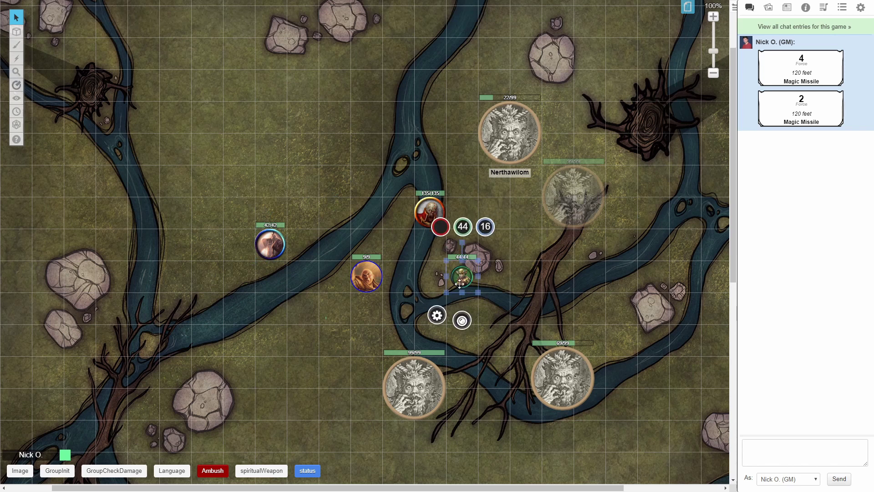
pyautogui.click(796, 445)
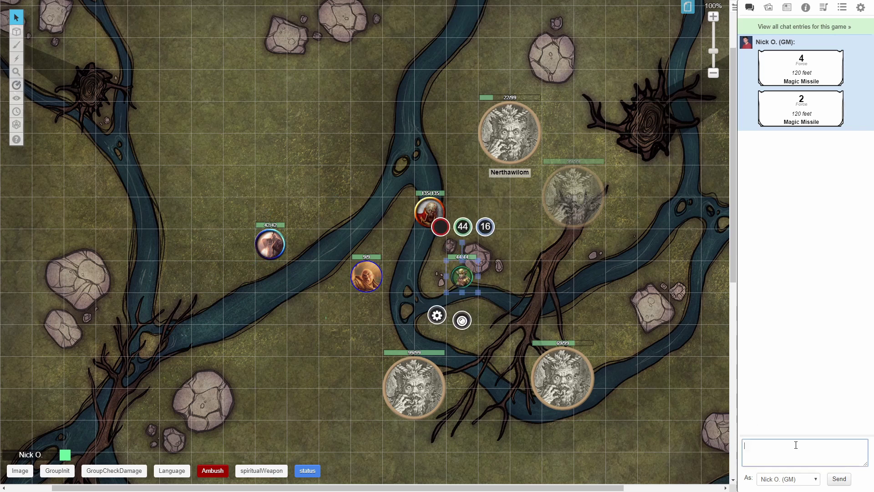
pyautogui.write('!ta')
pyautogui.press('Return')
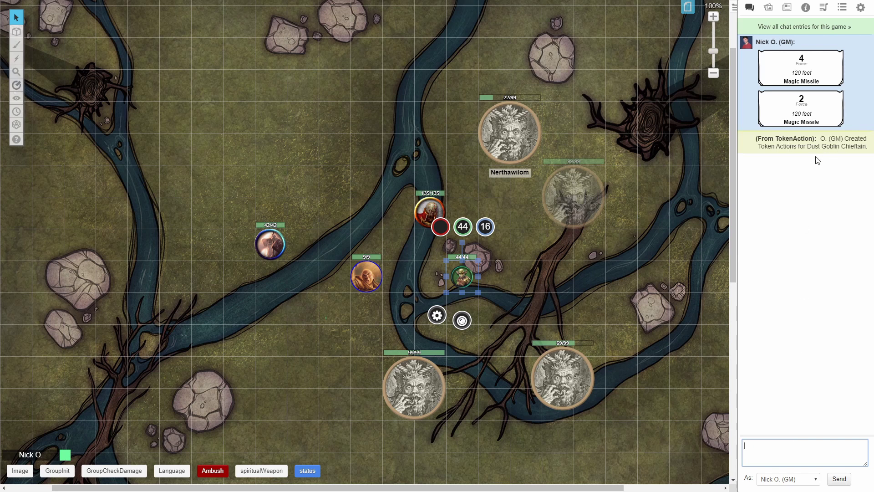
pyautogui.click(501, 267)
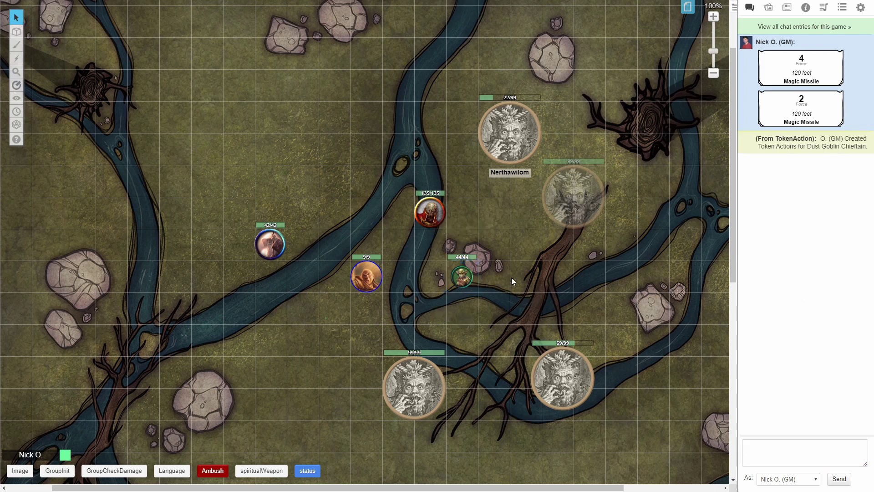
pyautogui.click(459, 277)
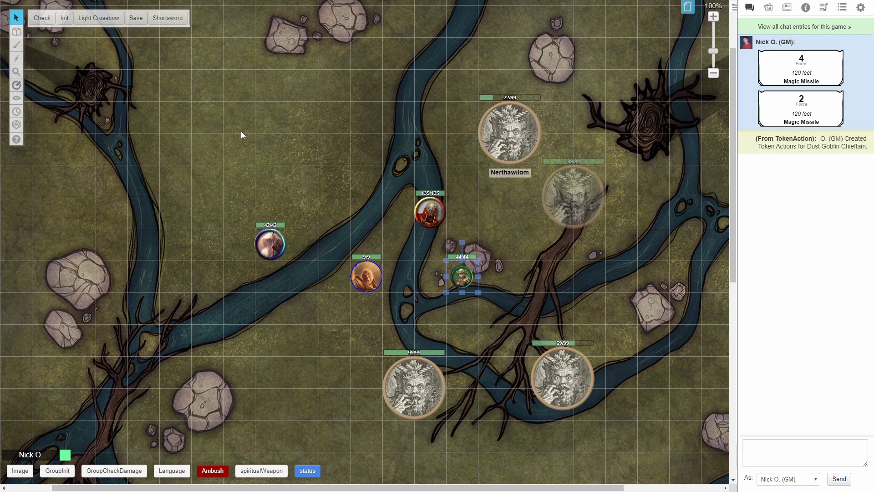
# - Roll the goblin's Shortsword and Light Crossbow attacks and an Intimidation check
pyautogui.click(174, 24)
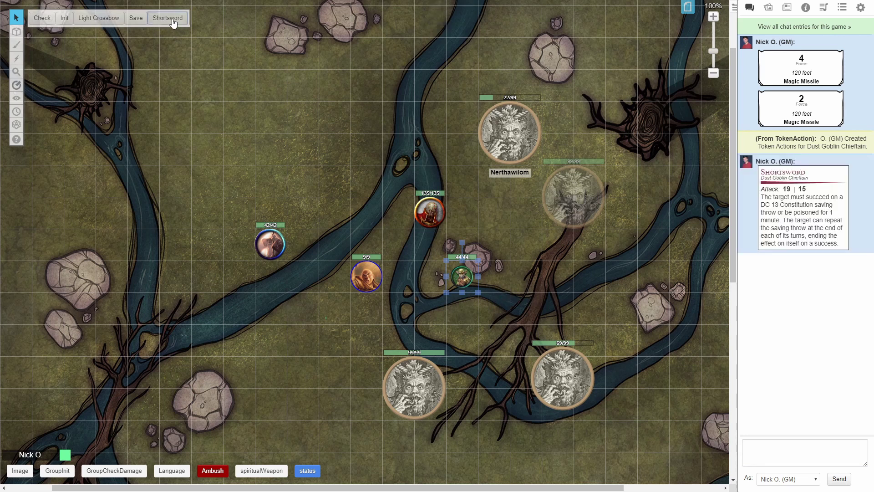
pyautogui.click(95, 23)
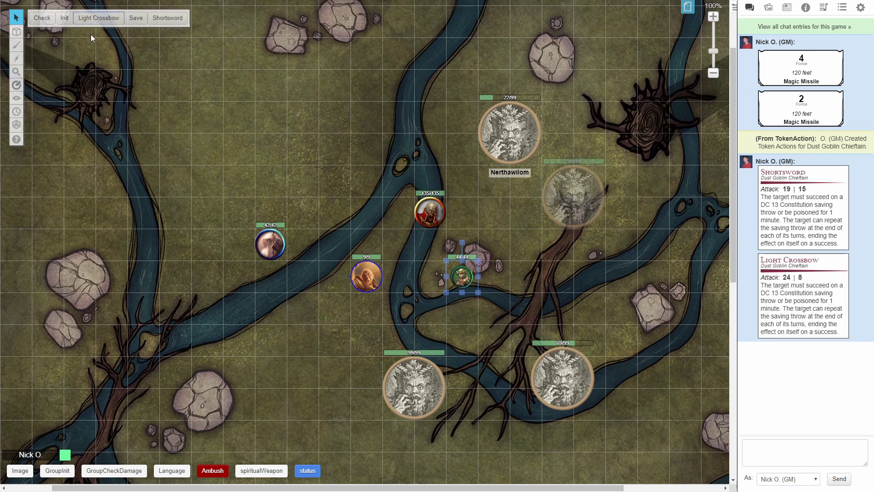
pyautogui.click(42, 18)
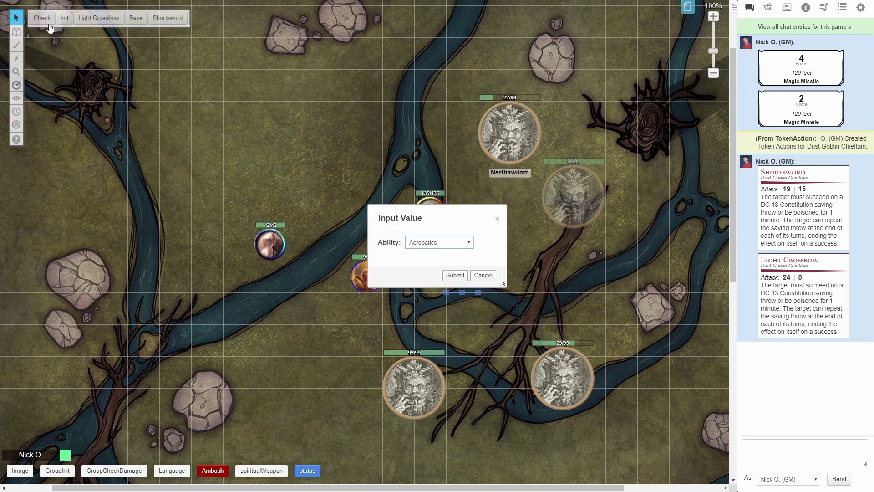
pyautogui.click(469, 243)
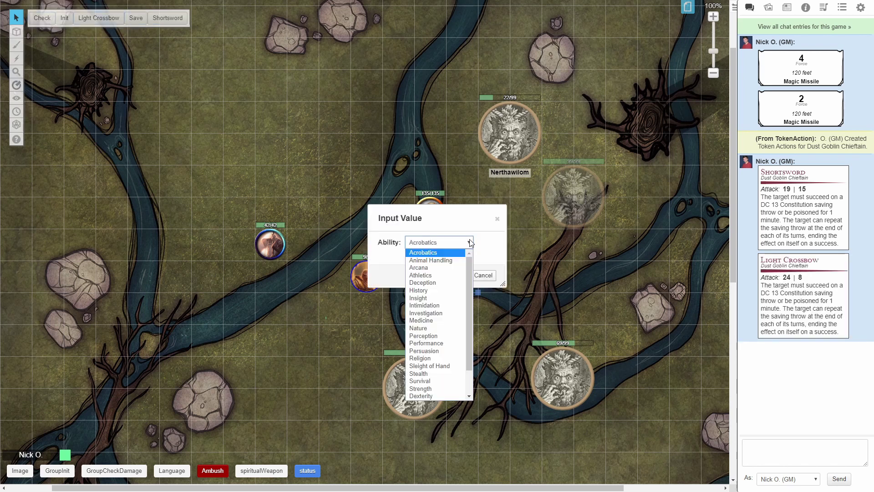
pyautogui.click(461, 306)
pyautogui.click(454, 276)
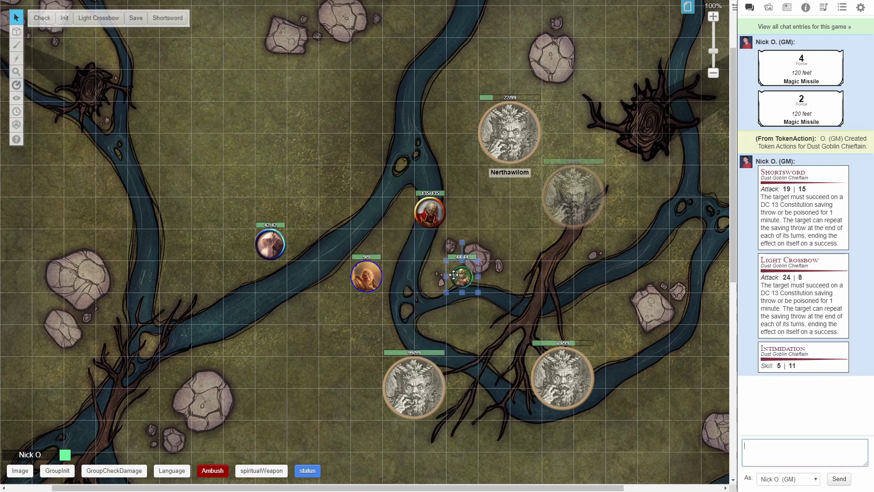
# - Roll an Intelligence saving throw for the Dust Goblin Chieftain
pyautogui.click(138, 18)
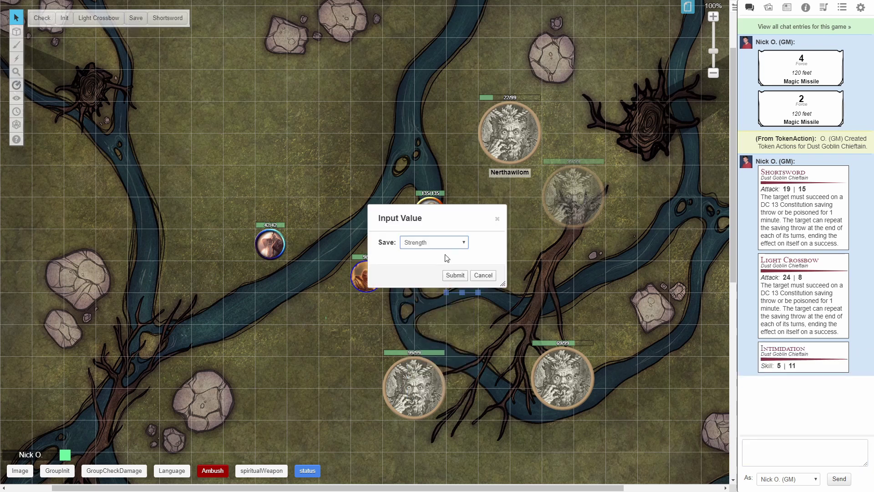
pyautogui.click(450, 241)
pyautogui.click(444, 278)
pyautogui.click(454, 276)
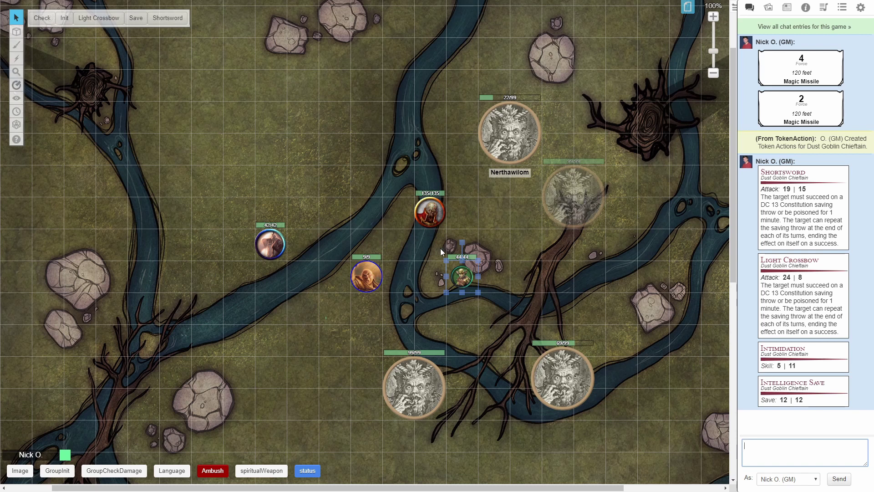
# - Send !ta for the Lich, then whisper its cantrip-to-9th-level spell list to the GM
pyautogui.click(434, 214)
pyautogui.click(783, 447)
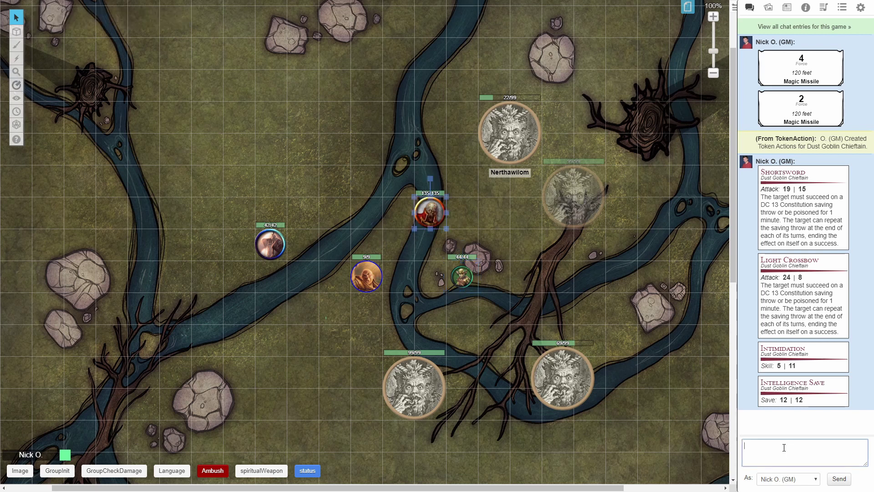
pyautogui.write('!ta')
pyautogui.press('Return')
pyautogui.click(434, 214)
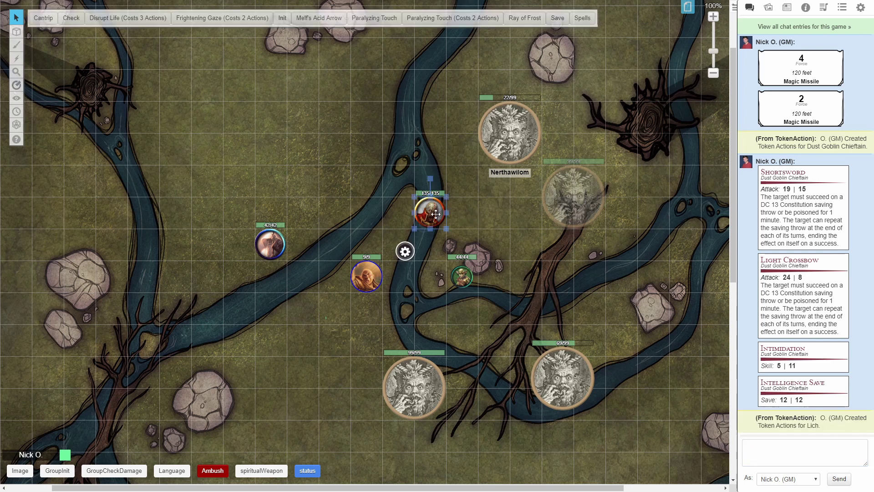
pyautogui.click(582, 22)
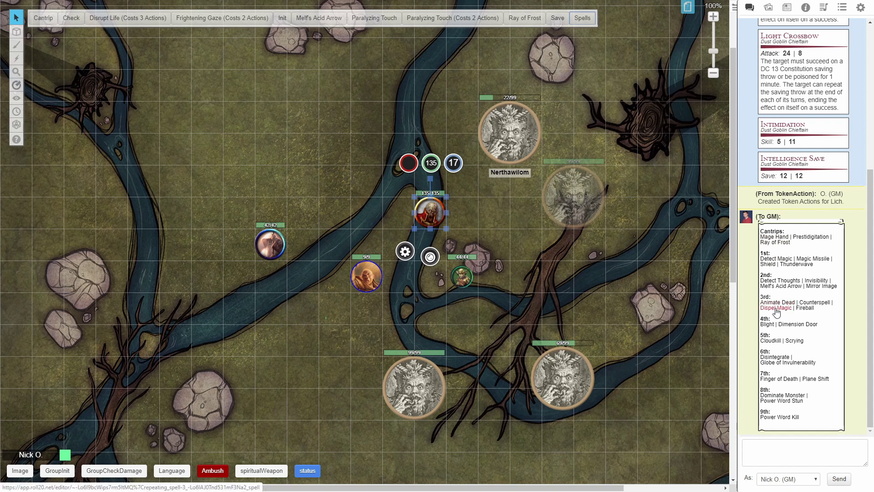
# - Post the Power Word Kill card to chat, then delete the Lich's token actions with !deleteta
pyautogui.click(785, 418)
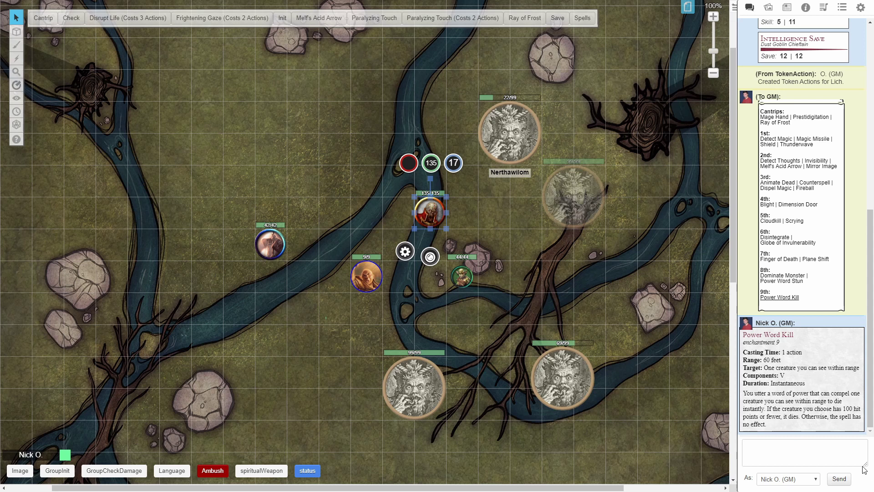
pyautogui.click(763, 453)
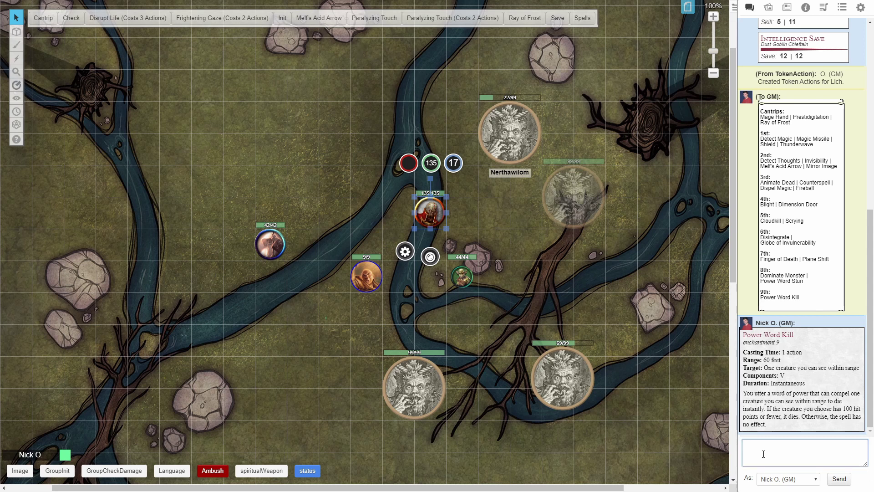
pyautogui.write('!deleteta')
pyautogui.press('Return')
pyautogui.click(517, 209)
# - Reselect the Lich and send !ta to rebuild its token-action macros
pyautogui.click(430, 213)
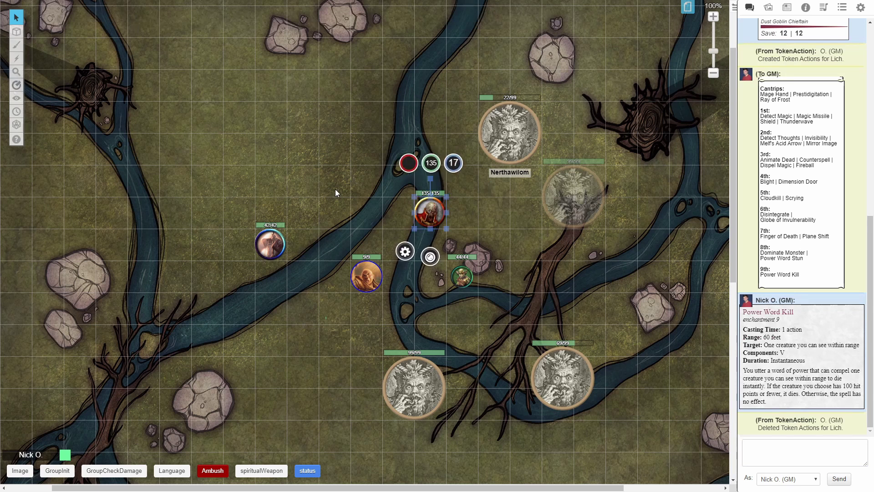
pyautogui.click(784, 444)
pyautogui.write('!tab')
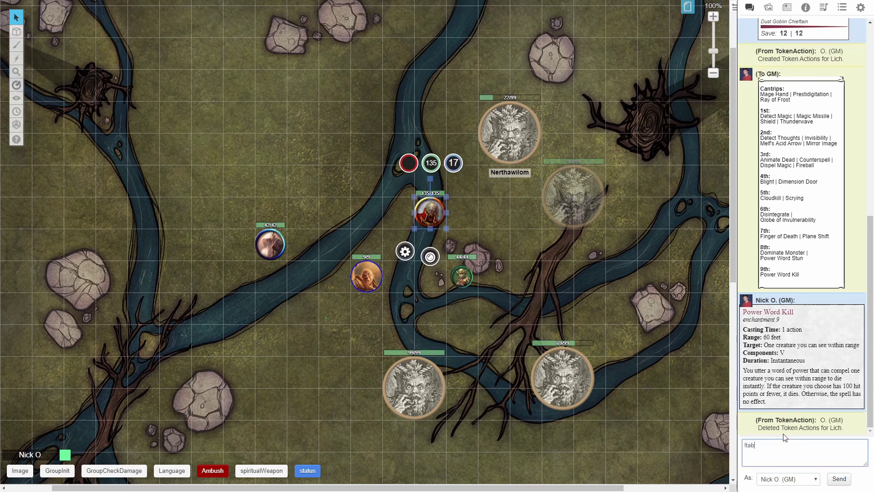
pyautogui.press('Return')
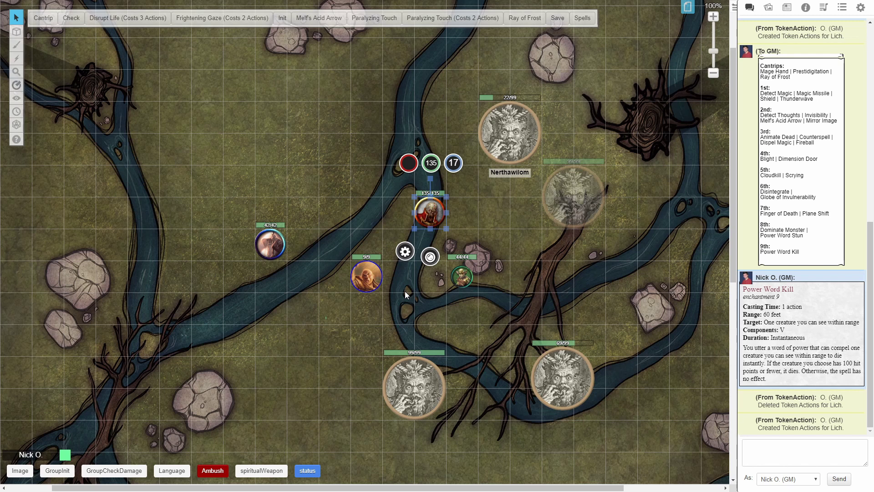